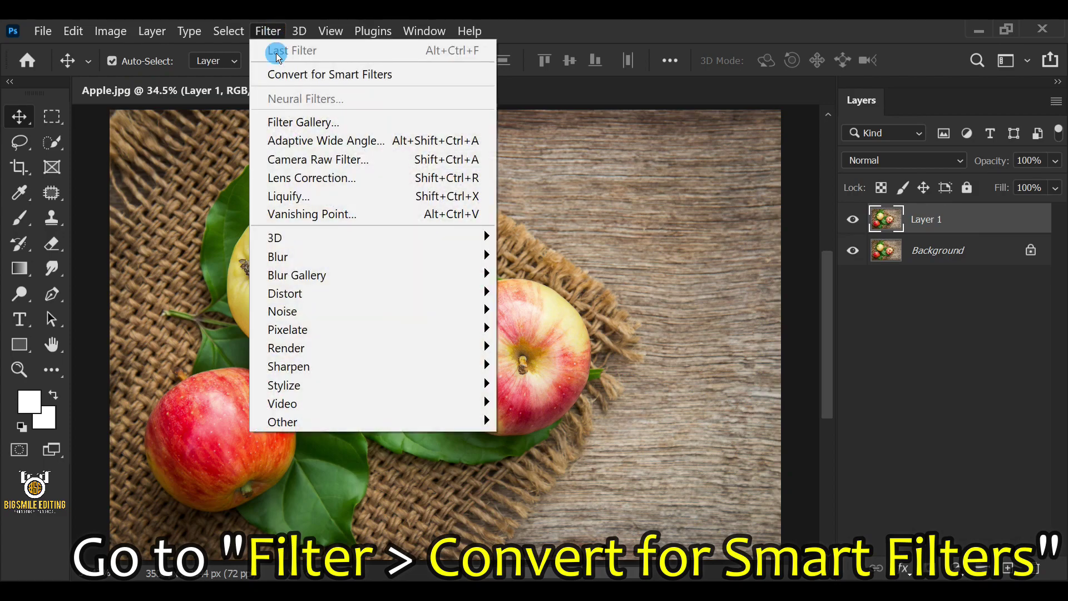
- Convert Layer 1 for smart filters and apply a Hue/Saturation adjustment with Saturation at -100
click(365, 73)
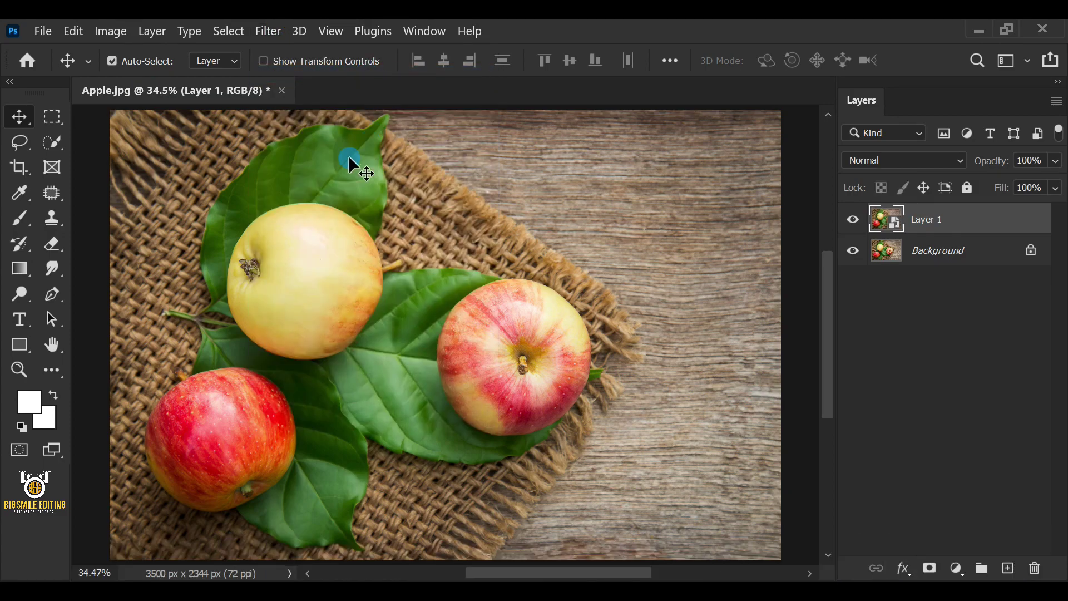
click(111, 32)
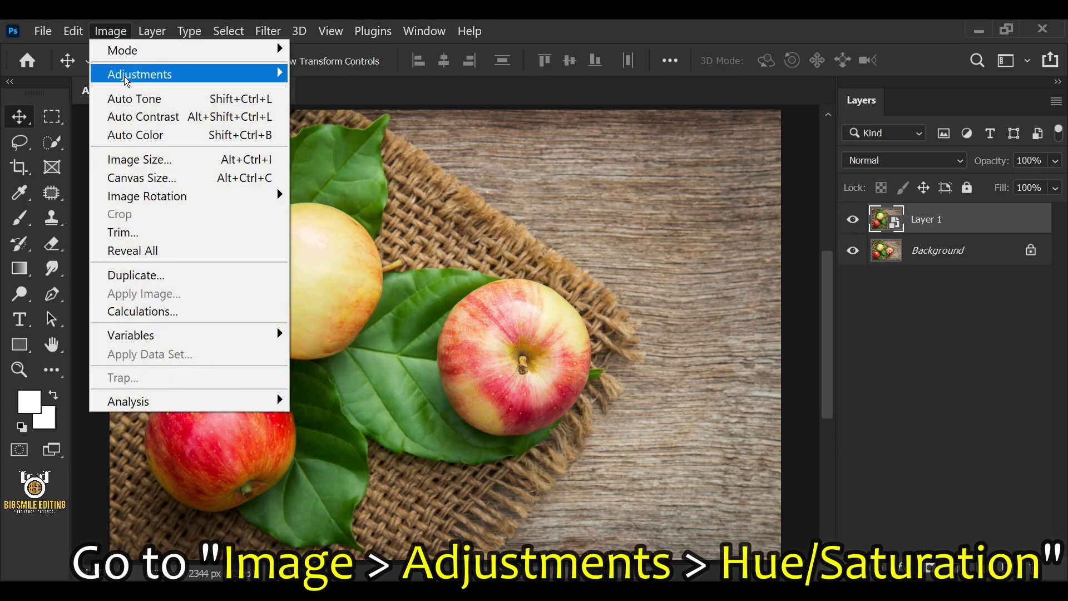
mouse_move(218, 77)
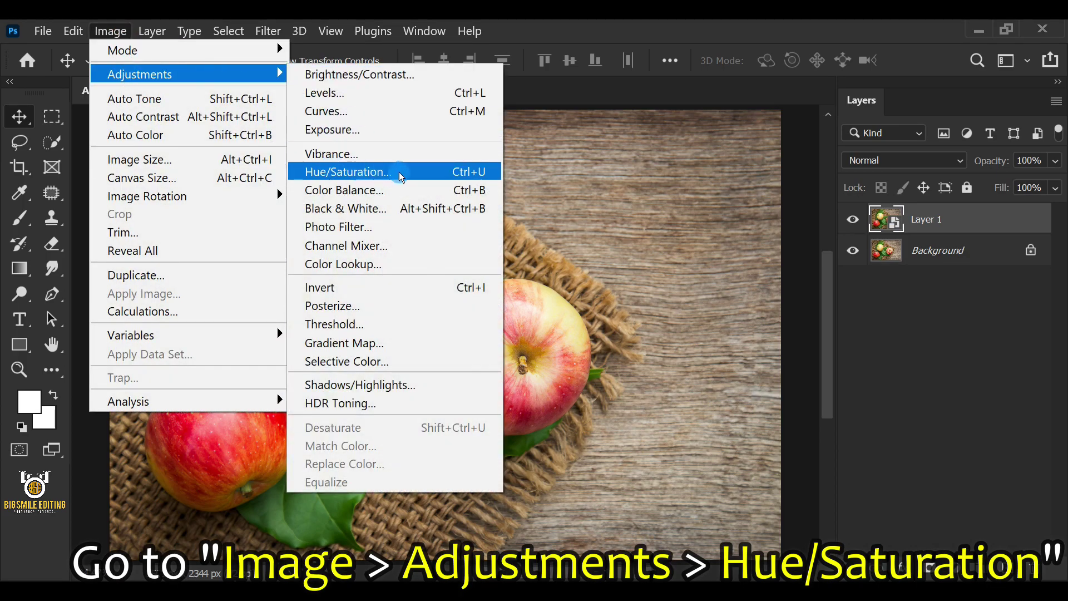
click(476, 172)
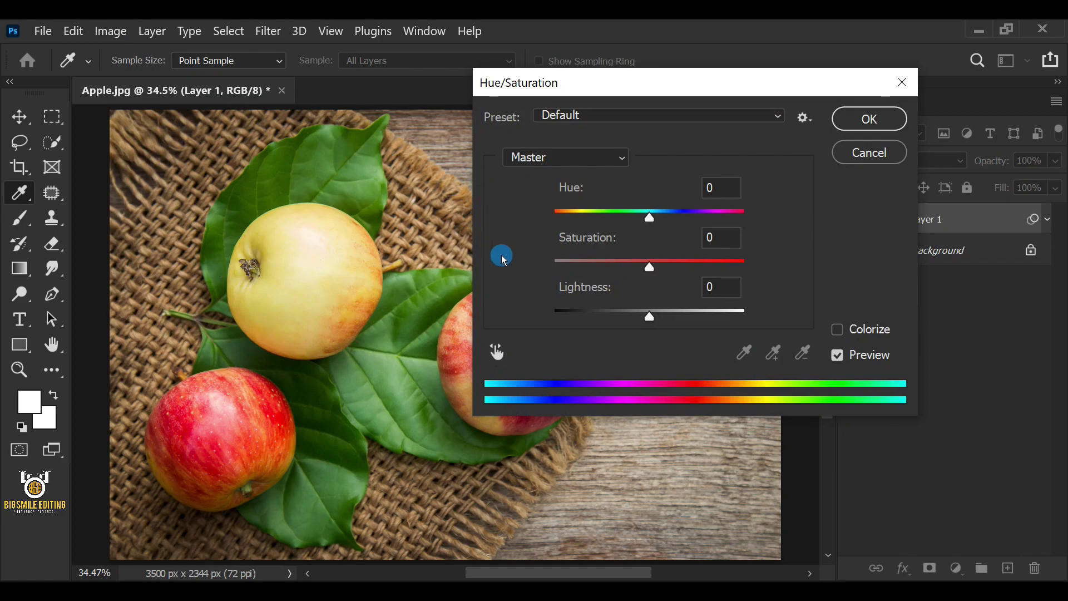
drag(658, 270, 559, 263)
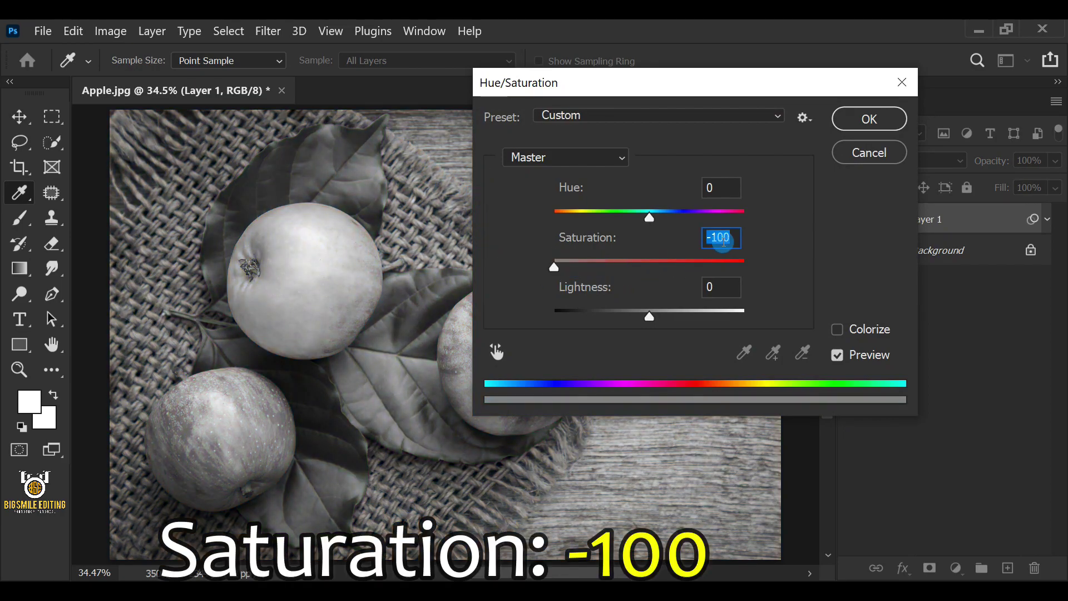
click(840, 117)
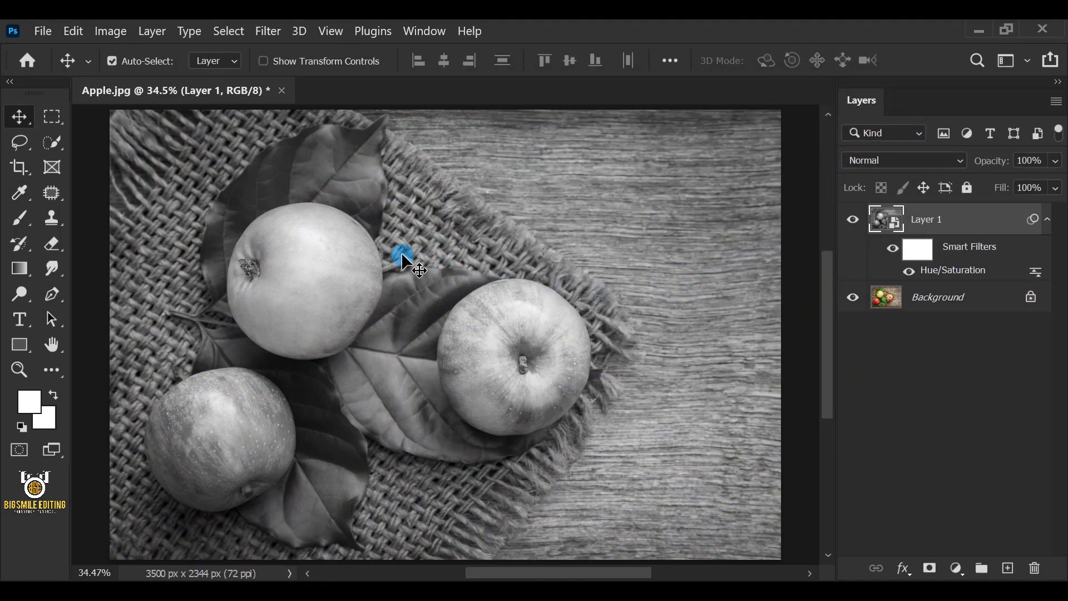
- Apply a Brightness/Contrast adjustment to Layer 1 with Brightness -29 and Contrast -8
click(110, 31)
mouse_move(264, 75)
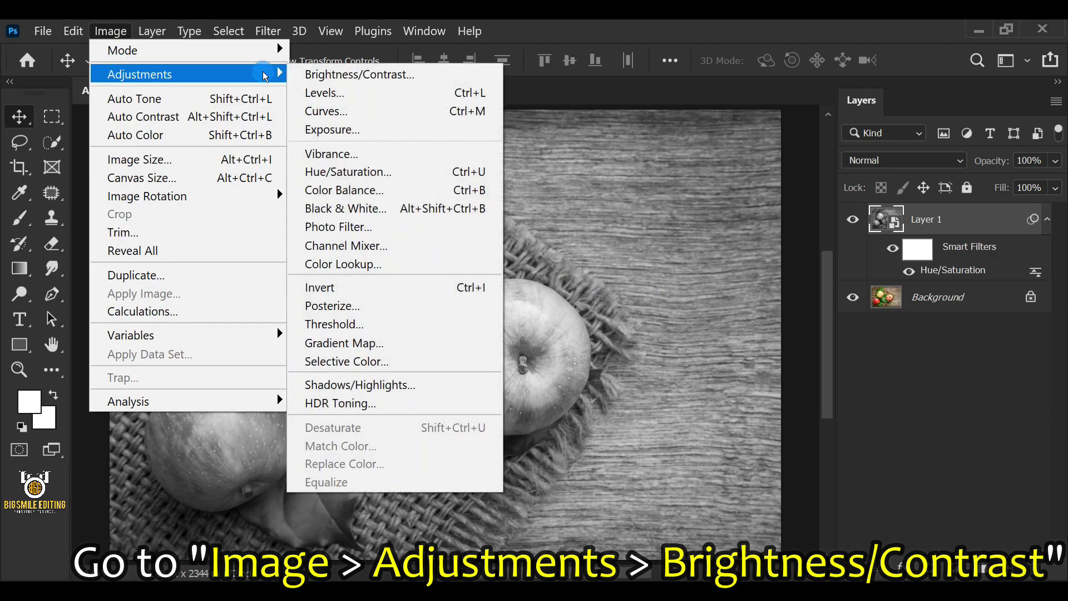
click(426, 76)
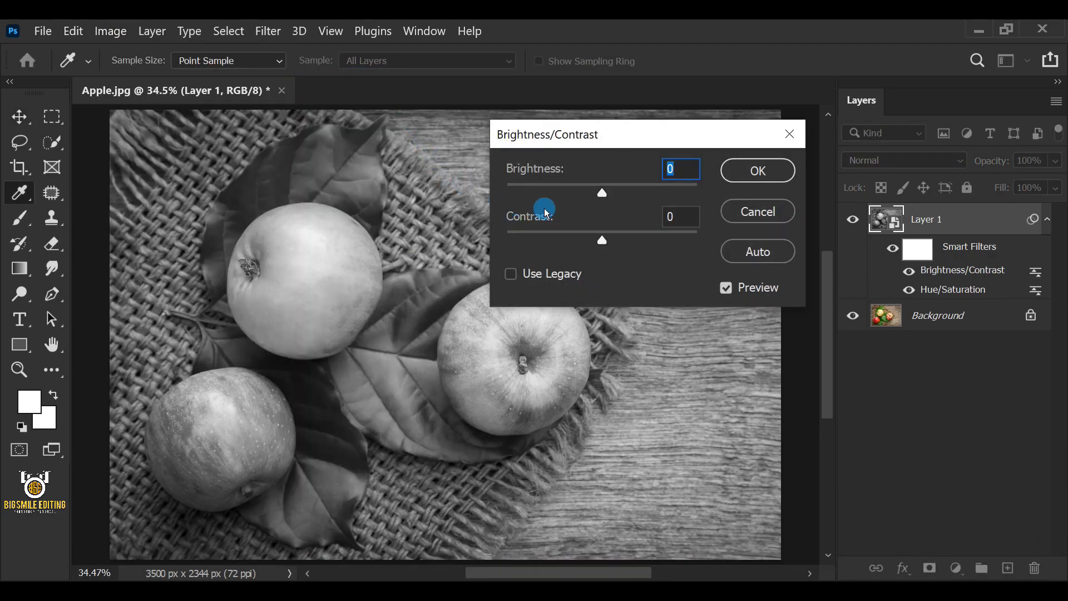
drag(600, 194, 584, 192)
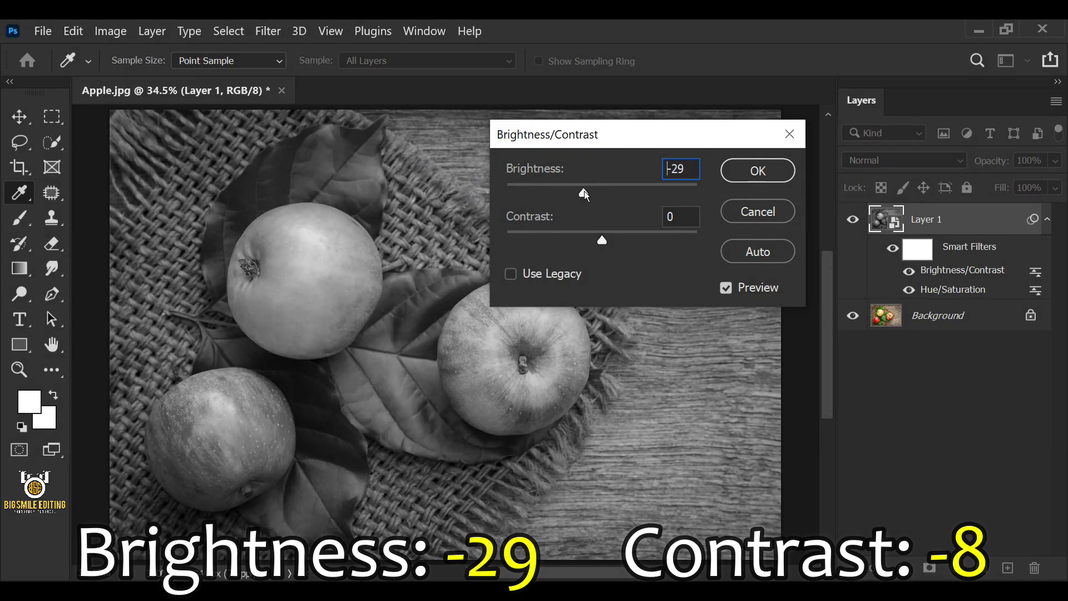
click(684, 168)
mouse_move(603, 237)
mouse_down()
mouse_move(579, 241)
mouse_move(587, 244)
mouse_up()
click(679, 217)
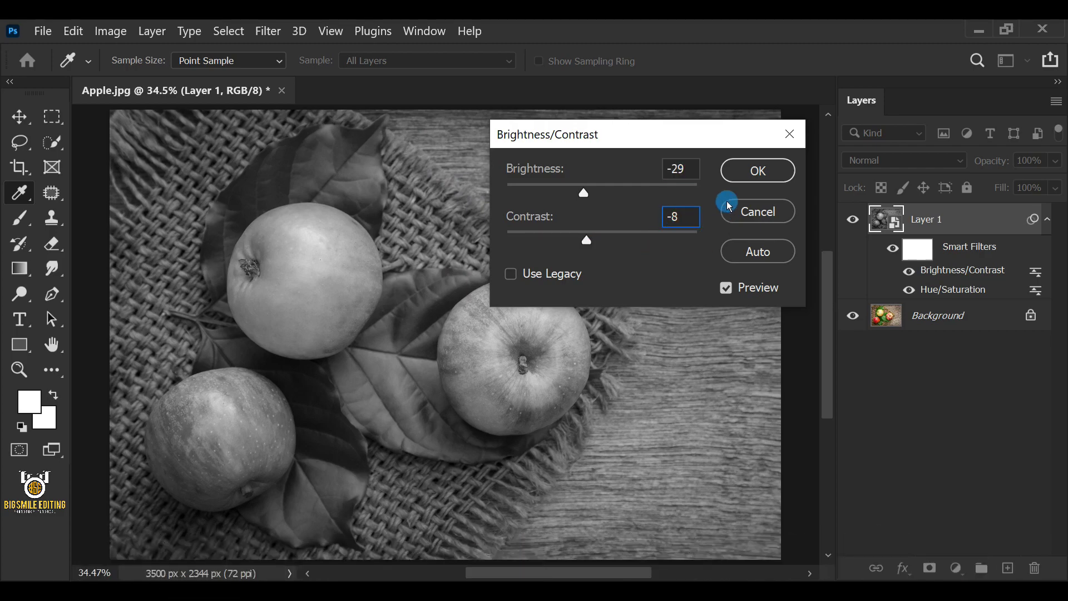
click(745, 170)
key(v)
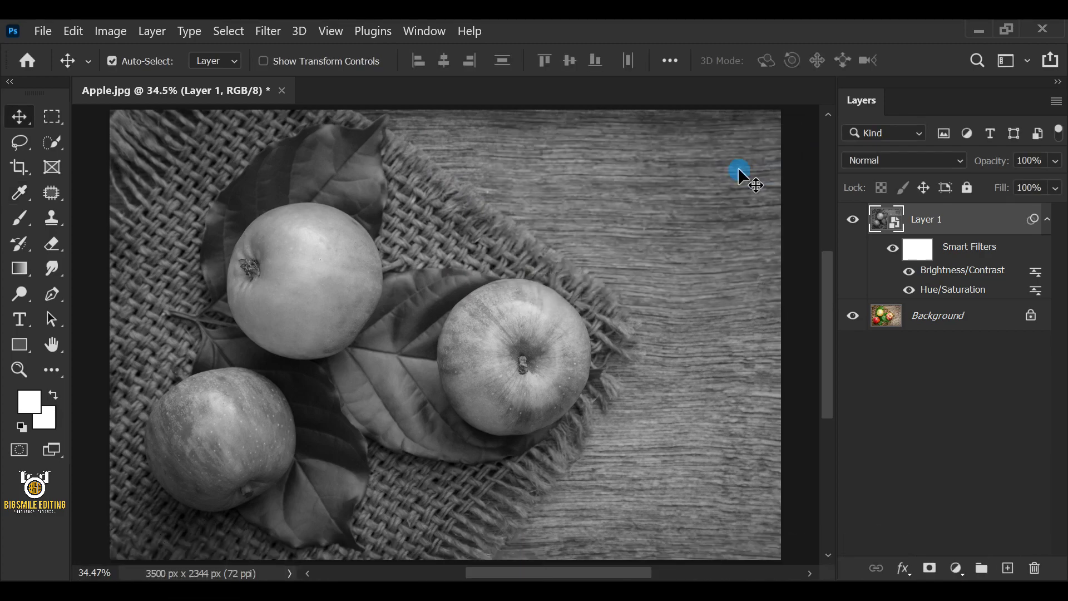
- Add a layer mask to Layer 1 and make sure the foreground color is black (000000)
click(926, 568)
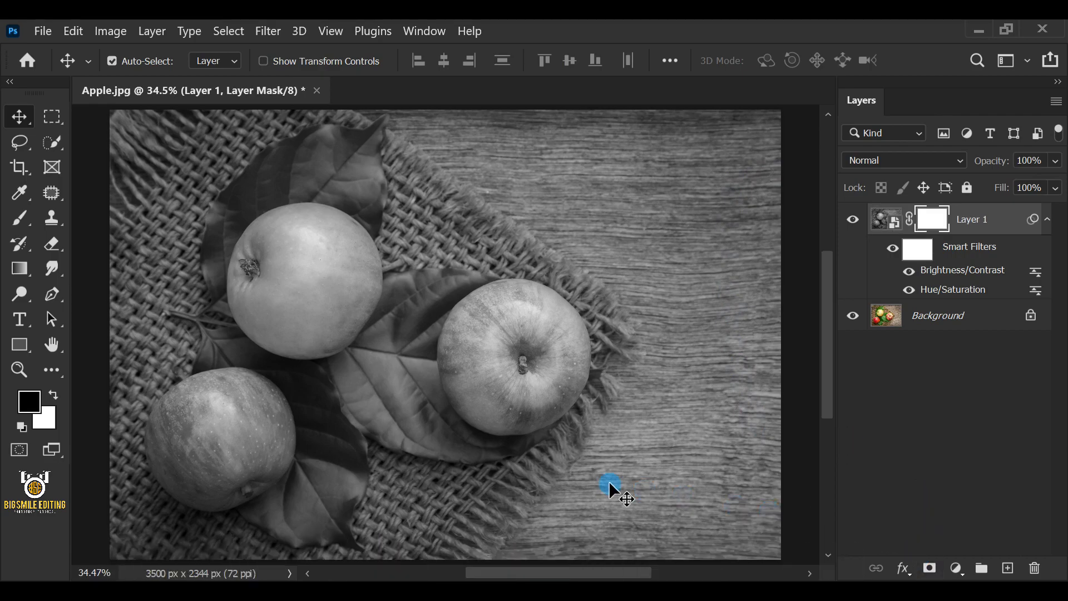
click(35, 399)
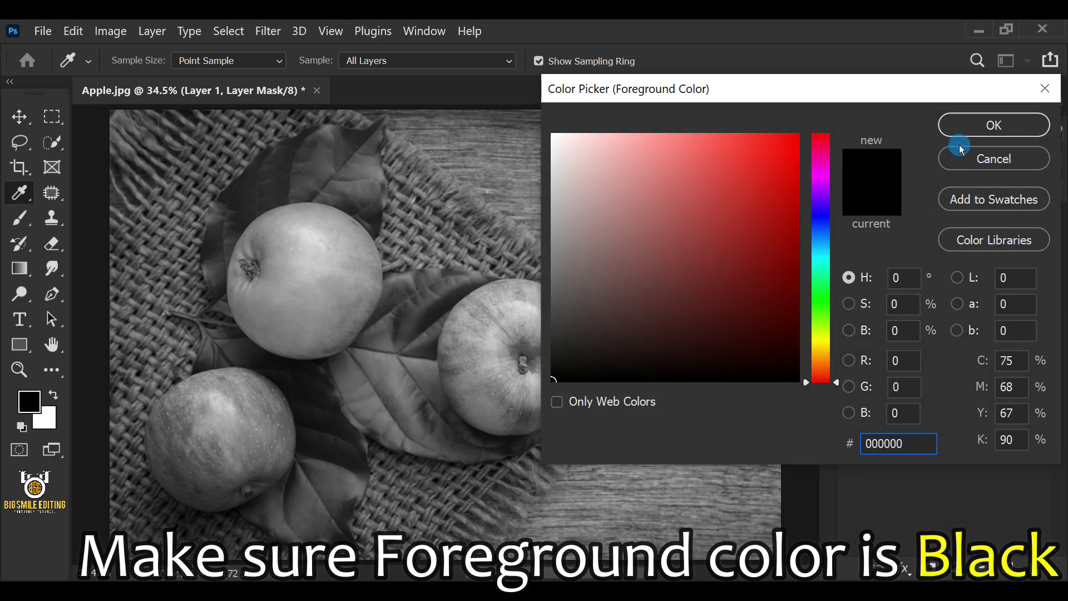
click(959, 128)
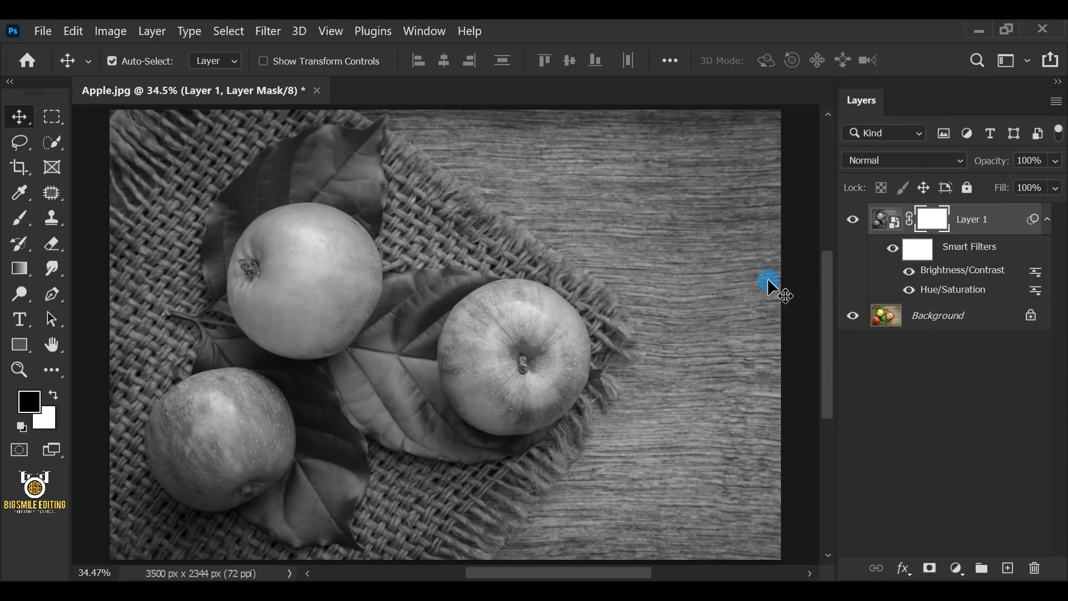
- Set up a Hard Round brush with 100% hardness, Normal mode, 100% opacity and 100% flow
click(27, 212)
click(173, 221)
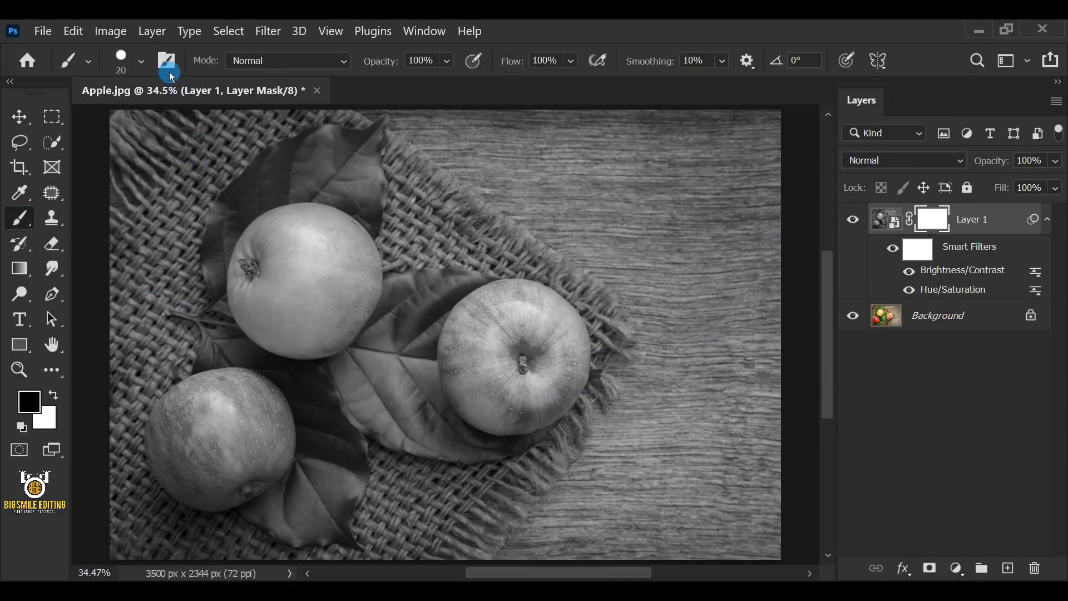
click(142, 60)
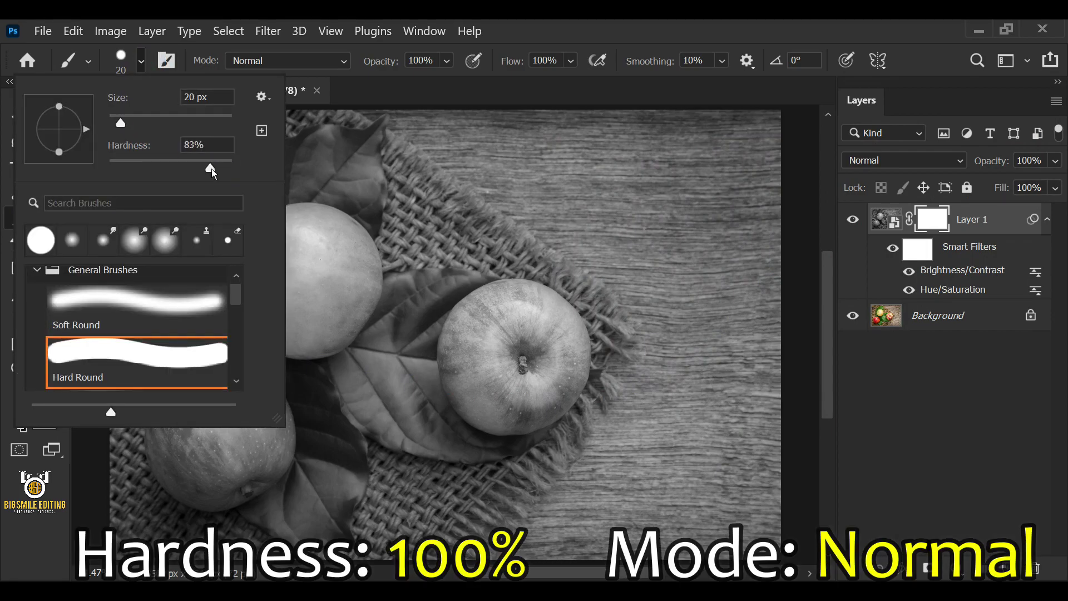
click(245, 62)
click(246, 59)
click(447, 61)
click(567, 60)
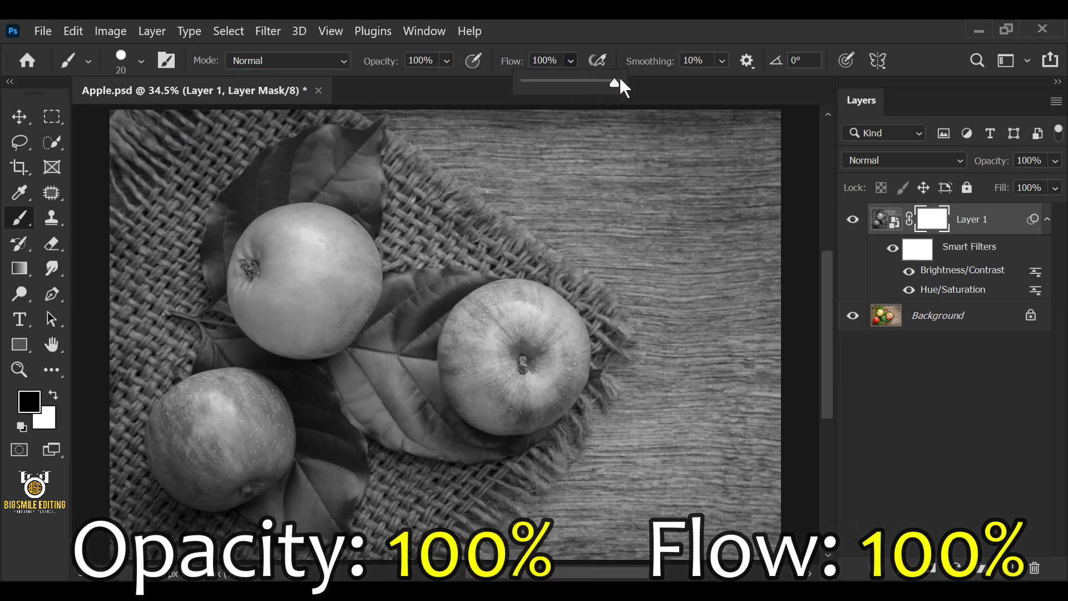
- Paint black over the inside of the upper apple on Layer 1's mask with a 300 px brush to restore its color
alt+scroll(250, 205, up, 5)
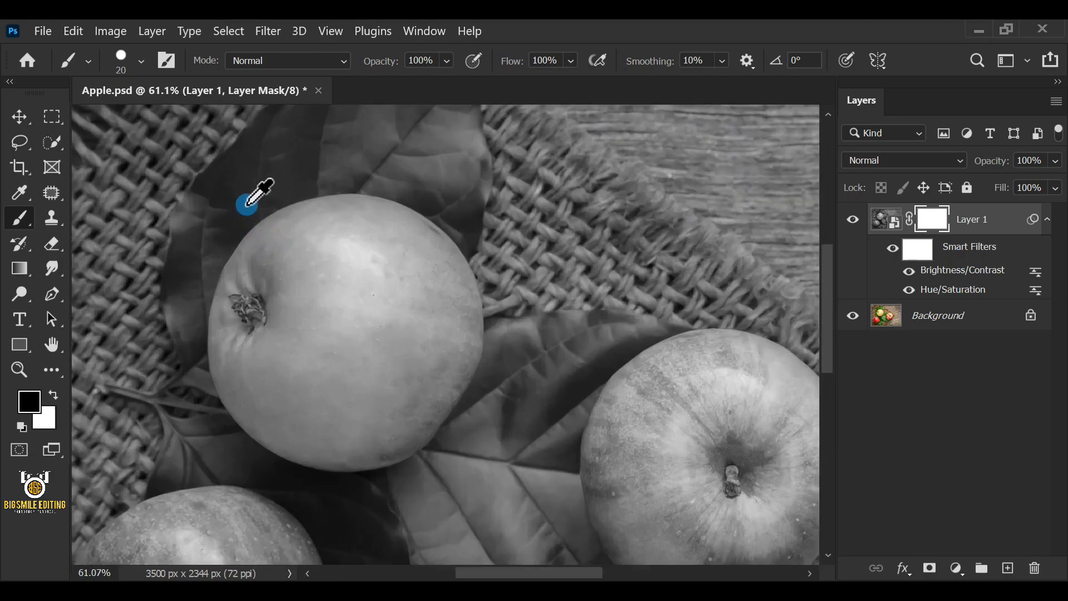
drag(358, 227, 396, 296)
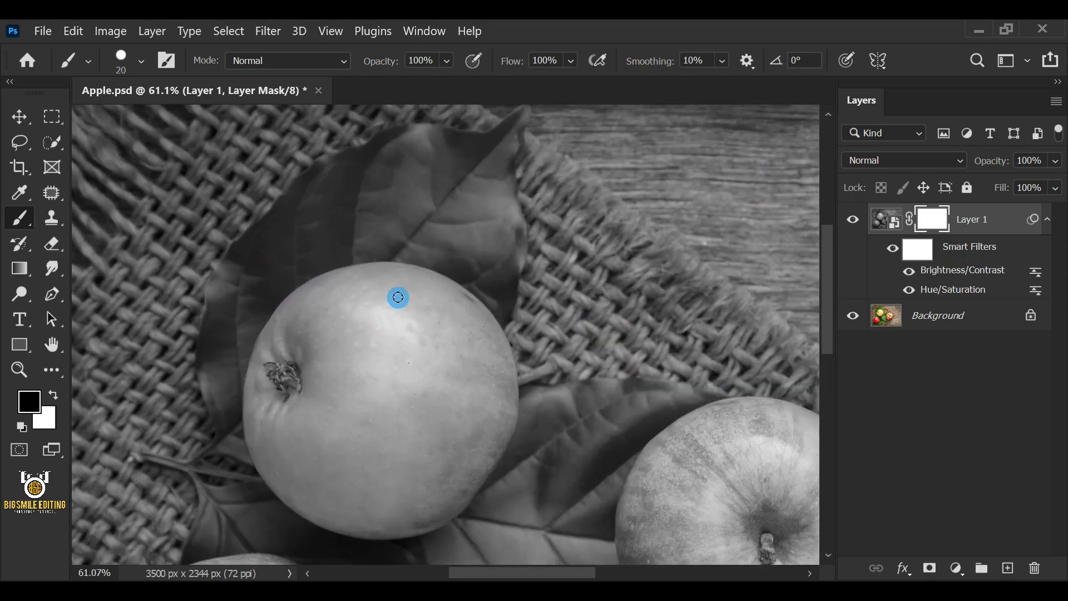
click(927, 220)
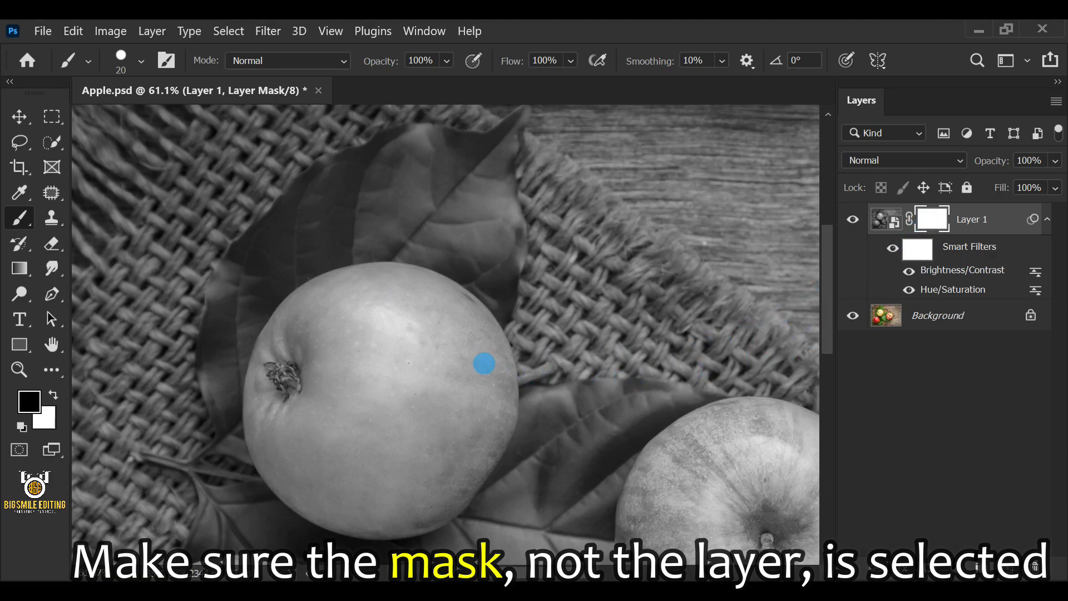
key(bracketright)
key(bracketright)
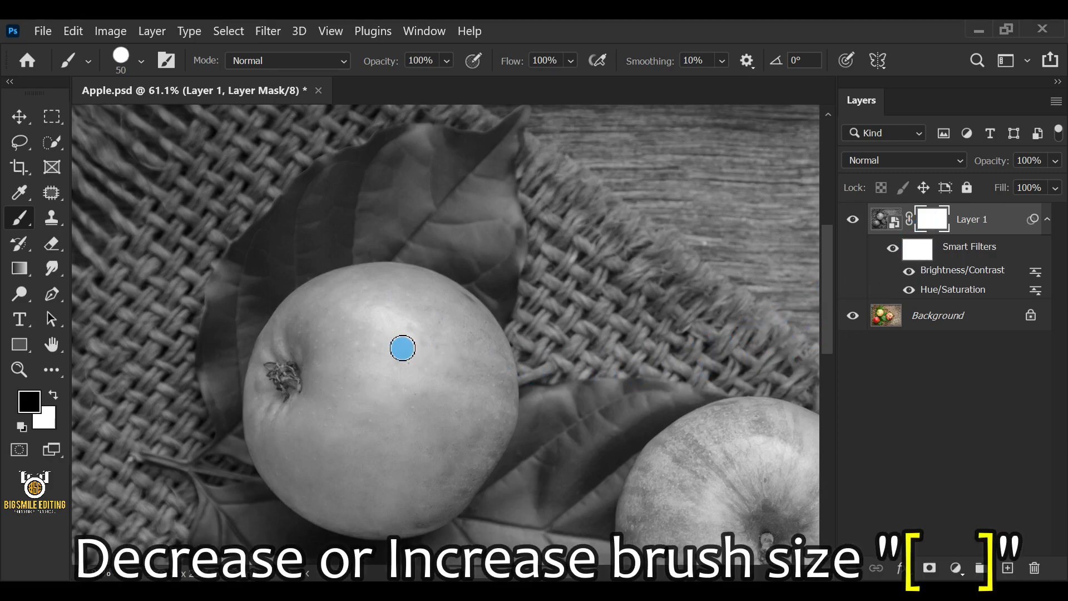
key(bracketright)
key(bracketright)
key(bracketright)
key(bracketright)
key(bracketright)
key(bracketright)
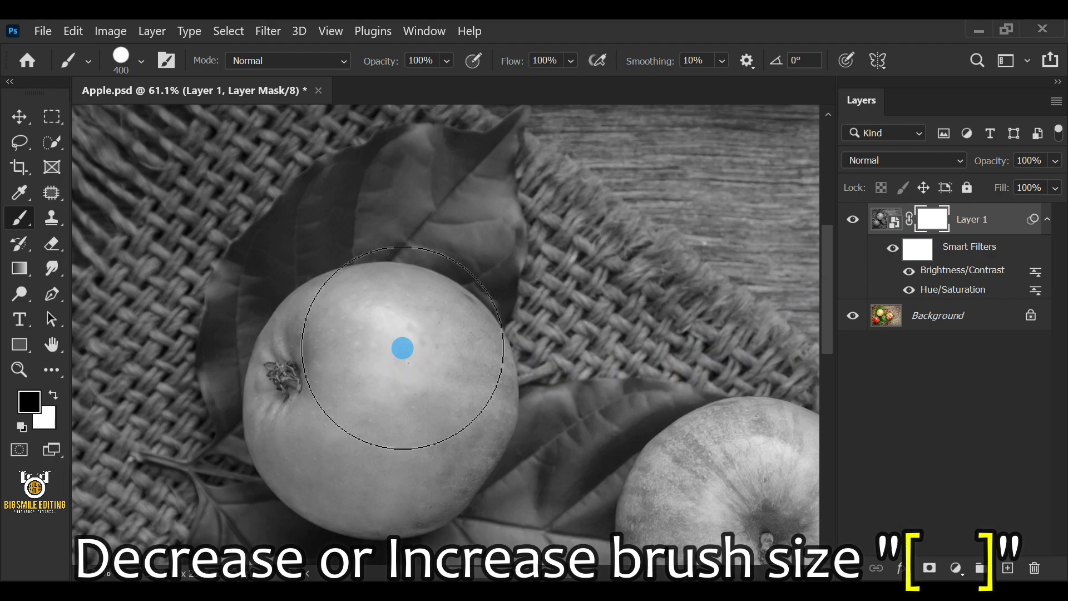
key(bracketleft)
key(bracketleft)
key(bracketleft)
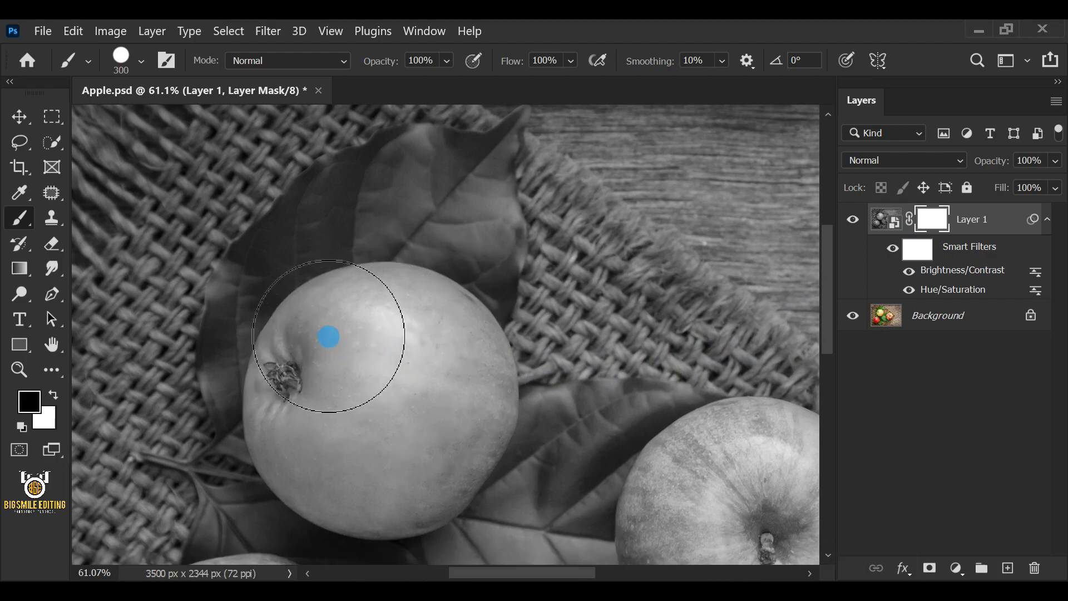
mouse_move(328, 300)
mouse_down()
mouse_move(391, 284)
mouse_move(459, 327)
mouse_move(477, 411)
mouse_move(459, 465)
mouse_move(473, 429)
mouse_move(406, 504)
mouse_move(318, 487)
mouse_move(288, 460)
mouse_move(276, 400)
mouse_move(316, 355)
mouse_move(392, 410)
mouse_move(315, 355)
mouse_up()
- Reduce the brush to 125 px and paint black over the upper apple's edges and the leaf behind it on the mask
key(bracketleft)
key(bracketleft)
key(bracketleft)
key(bracketleft)
mouse_move(246, 441)
mouse_down()
mouse_move(196, 439)
mouse_move(234, 246)
mouse_move(315, 166)
mouse_move(425, 131)
mouse_move(491, 130)
mouse_move(519, 118)
mouse_move(507, 140)
mouse_move(502, 296)
mouse_up()
mouse_move(514, 222)
mouse_down()
mouse_move(286, 309)
mouse_move(236, 411)
mouse_move(456, 248)
mouse_move(448, 220)
mouse_move(242, 338)
mouse_move(316, 212)
mouse_move(478, 164)
mouse_move(421, 199)
mouse_move(487, 206)
mouse_up()
drag(365, 356, 467, 336)
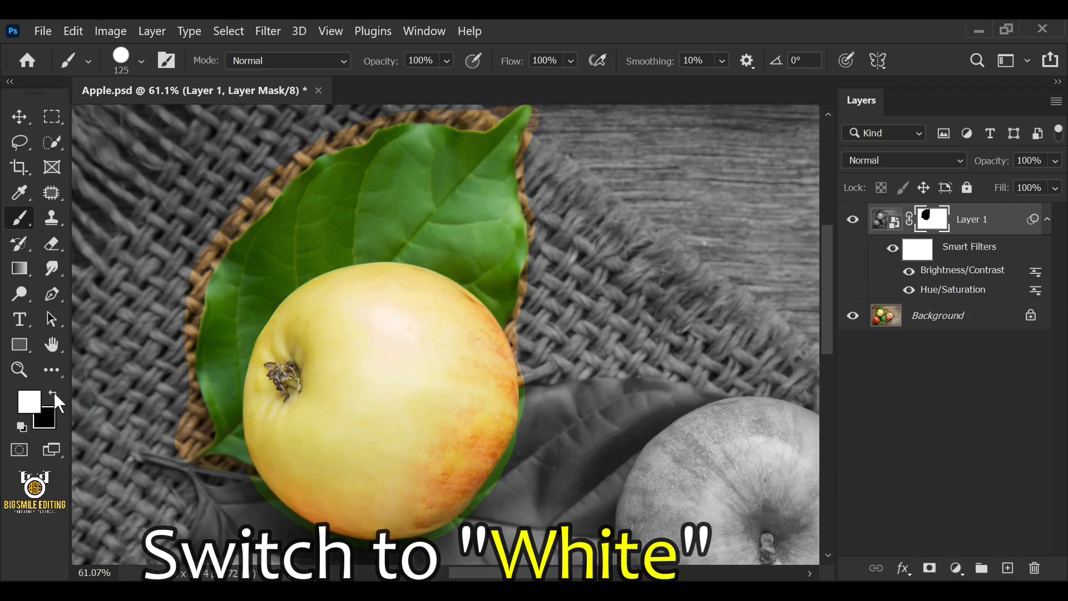
- Switch the foreground color to white (ffffff)
click(29, 402)
drag(555, 168, 537, 109)
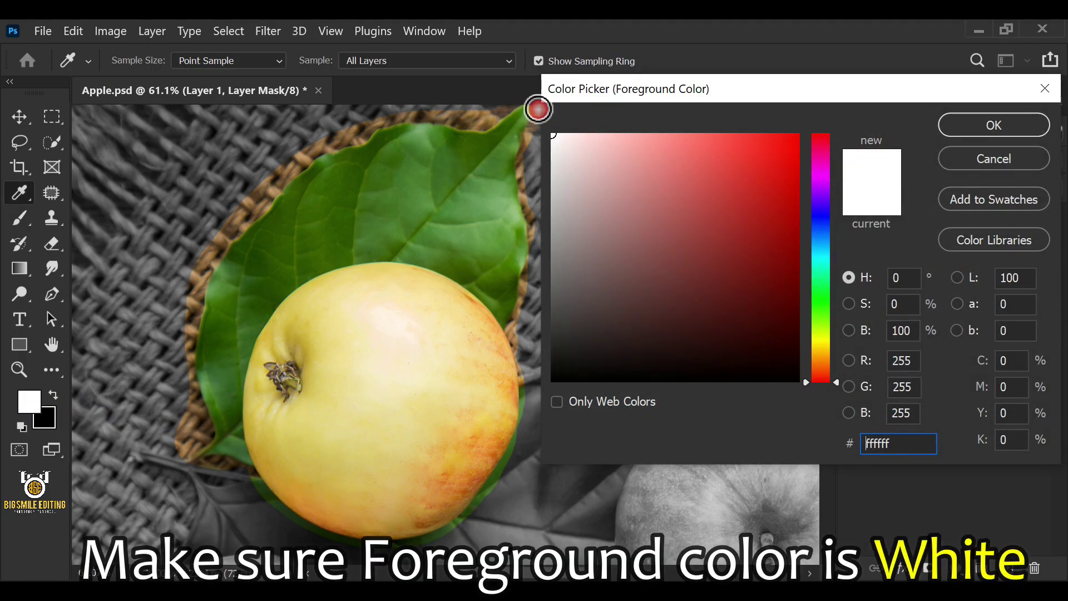
click(962, 121)
- Paint white on the mask to remove the color spill around the apple's lower-left edge and the leaf outline, reducing the brush to 70 and 35 px
scroll(261, 477, up, 10)
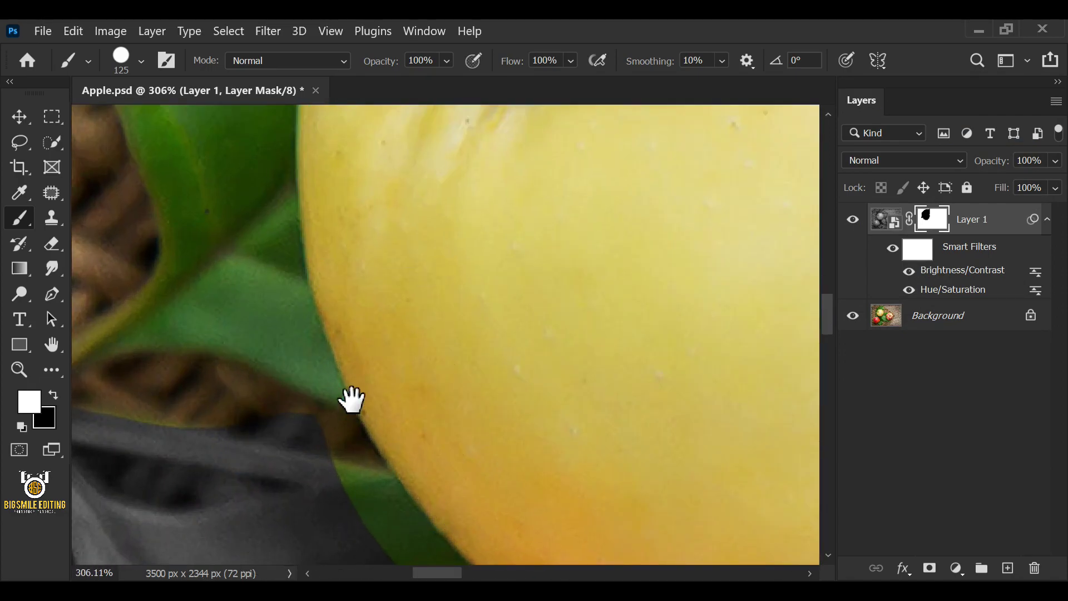
drag(350, 398, 458, 279)
key(bracketleft)
key(bracketleft)
key(bracketleft)
key(bracketleft)
key(bracketleft)
key(bracketleft)
key(bracketleft)
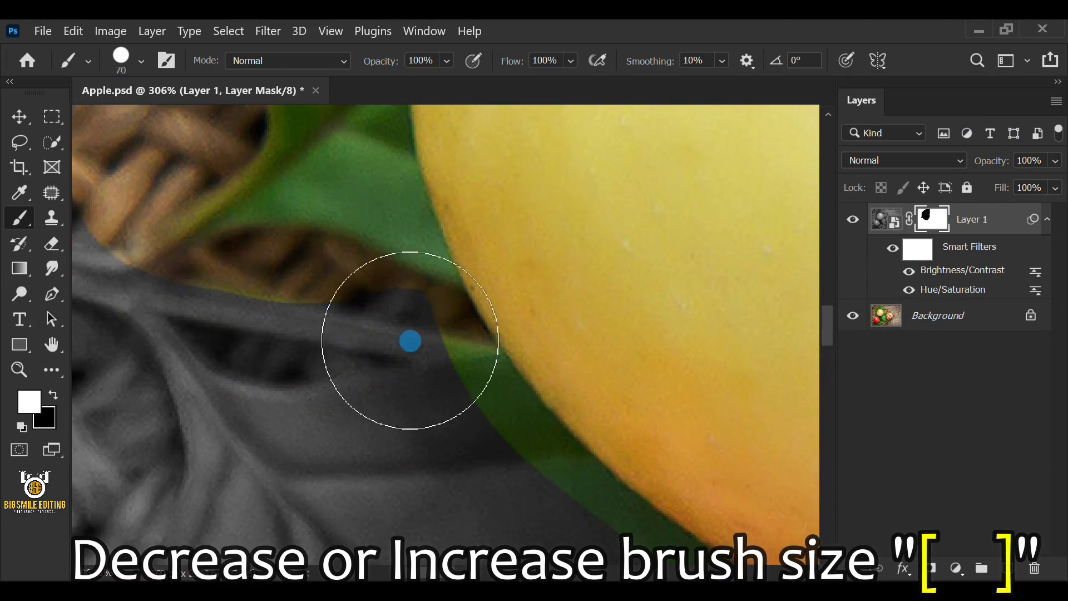
mouse_move(443, 347)
mouse_down()
mouse_move(405, 302)
mouse_move(326, 267)
mouse_move(251, 257)
mouse_move(210, 274)
mouse_move(426, 467)
mouse_up()
mouse_move(308, 229)
mouse_down()
mouse_move(365, 379)
mouse_move(446, 314)
mouse_move(343, 405)
mouse_up()
drag(354, 300, 414, 399)
mouse_move(430, 225)
mouse_down()
mouse_move(459, 334)
mouse_move(498, 361)
mouse_move(473, 294)
mouse_up()
drag(409, 279, 469, 559)
mouse_move(466, 192)
mouse_down()
mouse_move(460, 356)
mouse_move(480, 479)
mouse_up()
mouse_move(487, 178)
mouse_down()
mouse_move(475, 253)
mouse_move(482, 428)
mouse_up()
mouse_move(435, 211)
mouse_down()
mouse_move(188, 438)
mouse_move(200, 434)
mouse_up()
mouse_move(223, 339)
mouse_down()
mouse_move(263, 220)
mouse_move(284, 219)
mouse_move(261, 364)
mouse_up()
drag(289, 173, 259, 456)
mouse_move(418, 188)
mouse_down()
mouse_move(250, 399)
mouse_move(350, 310)
mouse_move(295, 361)
mouse_up()
drag(383, 200, 315, 369)
mouse_move(520, 202)
mouse_down()
mouse_move(406, 314)
mouse_move(358, 267)
mouse_move(466, 188)
mouse_up()
drag(500, 161, 170, 455)
mouse_move(456, 235)
mouse_down()
mouse_move(499, 228)
mouse_move(402, 282)
mouse_move(265, 408)
mouse_move(176, 458)
mouse_move(468, 244)
mouse_move(407, 318)
mouse_move(308, 339)
mouse_move(362, 270)
mouse_move(606, 208)
mouse_move(513, 241)
mouse_up()
scroll(512, 242, up, 5)
mouse_move(178, 269)
mouse_down()
mouse_move(519, 315)
mouse_move(694, 186)
mouse_move(265, 240)
mouse_move(408, 307)
mouse_move(286, 274)
mouse_move(480, 264)
mouse_move(530, 313)
mouse_move(605, 257)
mouse_move(440, 283)
mouse_up()
mouse_move(596, 212)
mouse_down()
mouse_move(625, 285)
mouse_move(595, 427)
mouse_up()
mouse_move(603, 467)
mouse_down()
mouse_move(608, 239)
mouse_move(576, 281)
mouse_up()
mouse_move(598, 211)
mouse_down()
mouse_move(552, 311)
mouse_move(557, 415)
mouse_move(603, 424)
mouse_move(581, 217)
mouse_move(622, 403)
mouse_move(581, 180)
mouse_move(579, 243)
mouse_move(649, 99)
mouse_move(612, 174)
mouse_move(566, 351)
mouse_move(558, 433)
mouse_move(619, 156)
mouse_move(587, 286)
mouse_move(630, 371)
mouse_move(578, 435)
mouse_move(662, 321)
mouse_move(563, 520)
mouse_up()
drag(705, 236, 693, 305)
mouse_move(625, 228)
mouse_down()
mouse_move(625, 393)
mouse_move(631, 280)
mouse_move(638, 378)
mouse_up()
drag(631, 281, 637, 369)
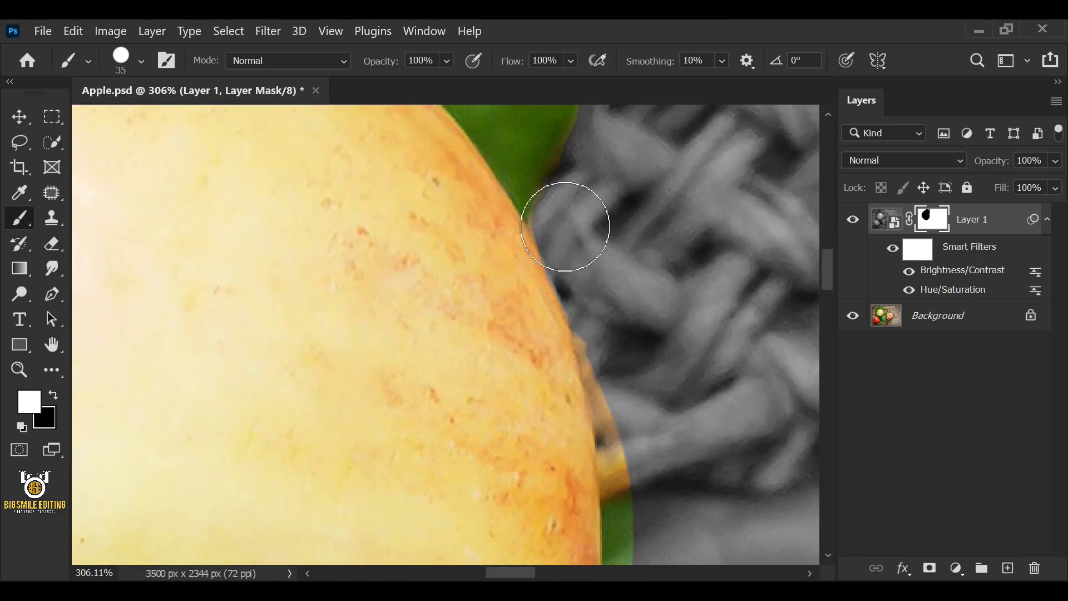
- Paint white on the mask with the 35 px brush to clean the color spill along the apple's right and lower edges
scroll(649, 140, down, 3)
mouse_move(651, 359)
mouse_down()
mouse_move(708, 150)
mouse_move(730, 122)
mouse_up()
mouse_move(688, 156)
mouse_down()
mouse_move(560, 409)
mouse_move(560, 467)
mouse_move(757, 170)
mouse_up()
mouse_move(756, 170)
mouse_down()
mouse_move(741, 172)
mouse_move(664, 275)
mouse_move(562, 372)
mouse_move(386, 450)
mouse_move(278, 473)
mouse_up()
mouse_move(279, 487)
mouse_down()
mouse_move(811, 339)
mouse_move(719, 360)
mouse_up()
mouse_move(719, 361)
mouse_down()
mouse_move(450, 327)
mouse_move(317, 281)
mouse_up()
mouse_move(317, 281)
mouse_down()
mouse_move(501, 481)
mouse_move(581, 501)
mouse_up()
mouse_move(581, 501)
mouse_down()
mouse_move(515, 462)
mouse_move(305, 294)
mouse_move(296, 244)
mouse_up()
drag(231, 236, 417, 442)
mouse_move(271, 404)
mouse_down()
mouse_move(387, 416)
mouse_move(298, 455)
mouse_up()
drag(723, 473, 267, 356)
scroll(623, 431, down, 5)
drag(640, 250, 481, 362)
scroll(603, 340, up, 3)
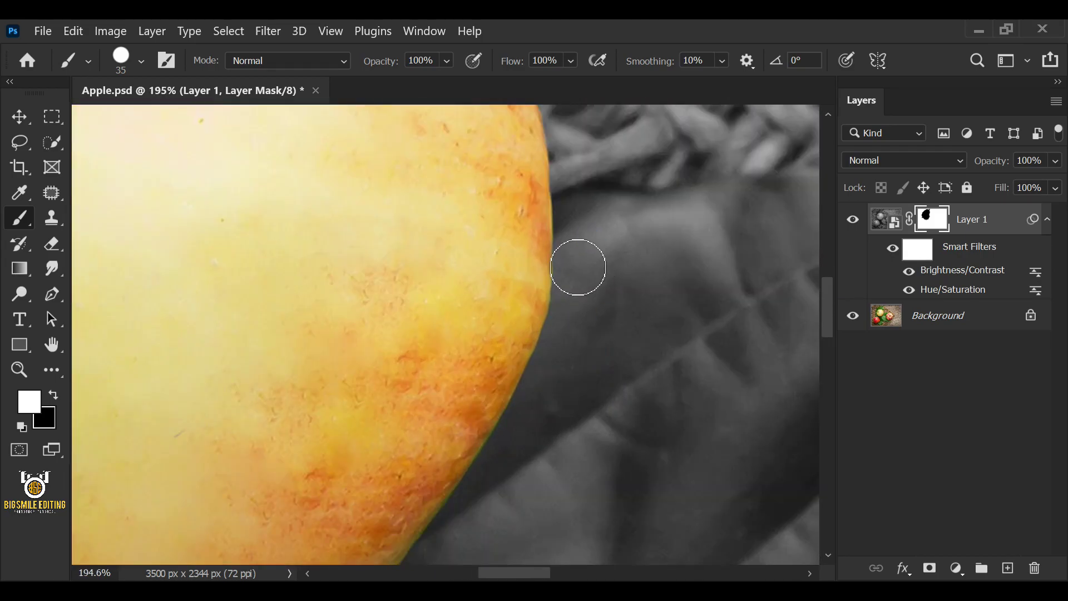
drag(620, 142, 709, 526)
drag(703, 114, 725, 529)
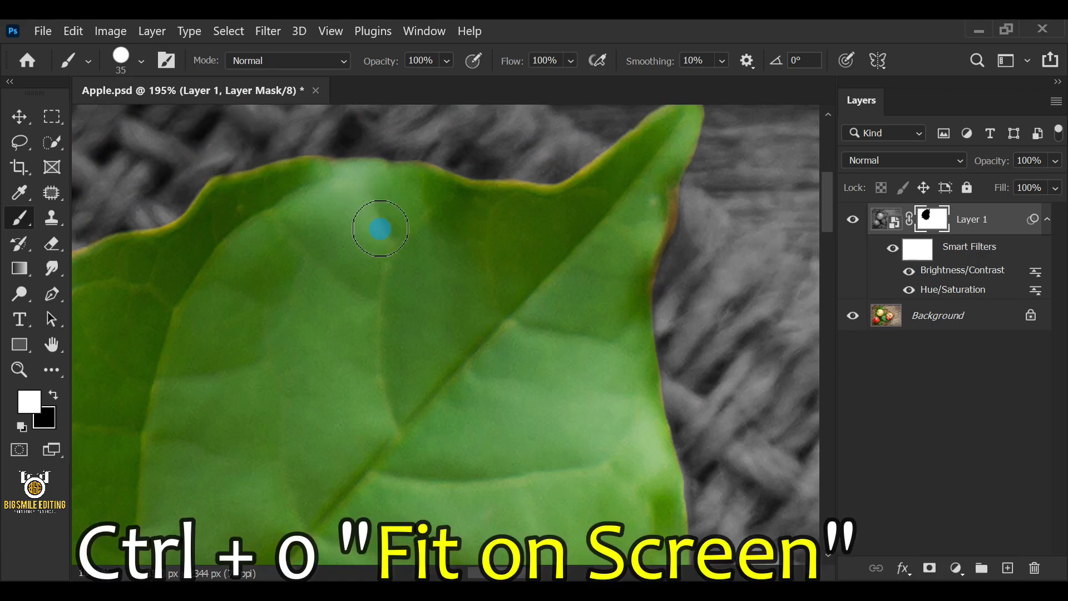
- Fit the image on screen and compare the result by toggling the Hue/Saturation filter, the Brightness/Contrast filter and Layer 1 off and on
key(ctrl+0)
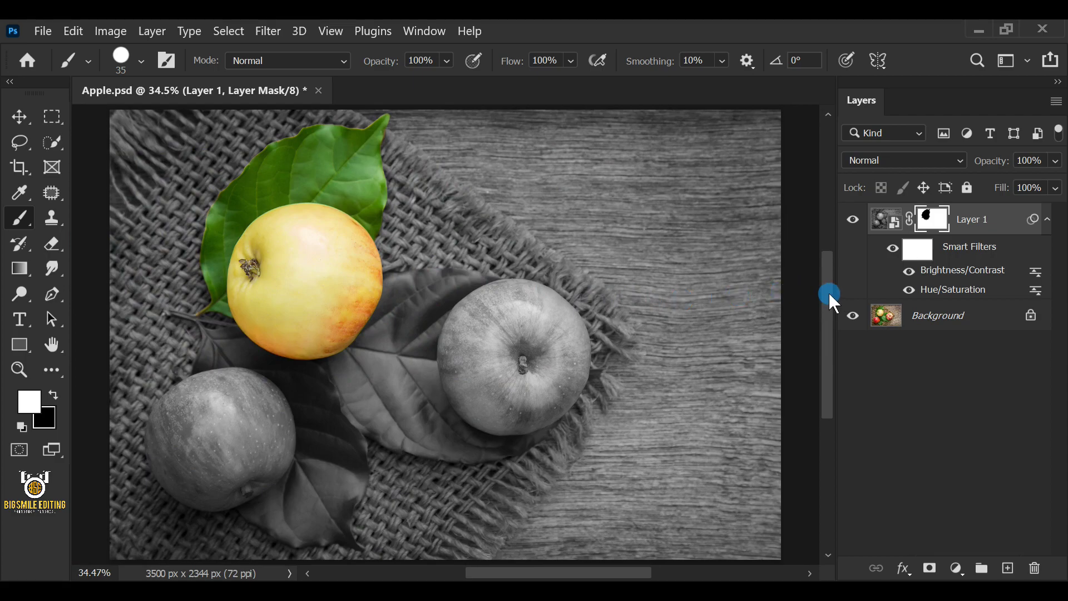
click(909, 291)
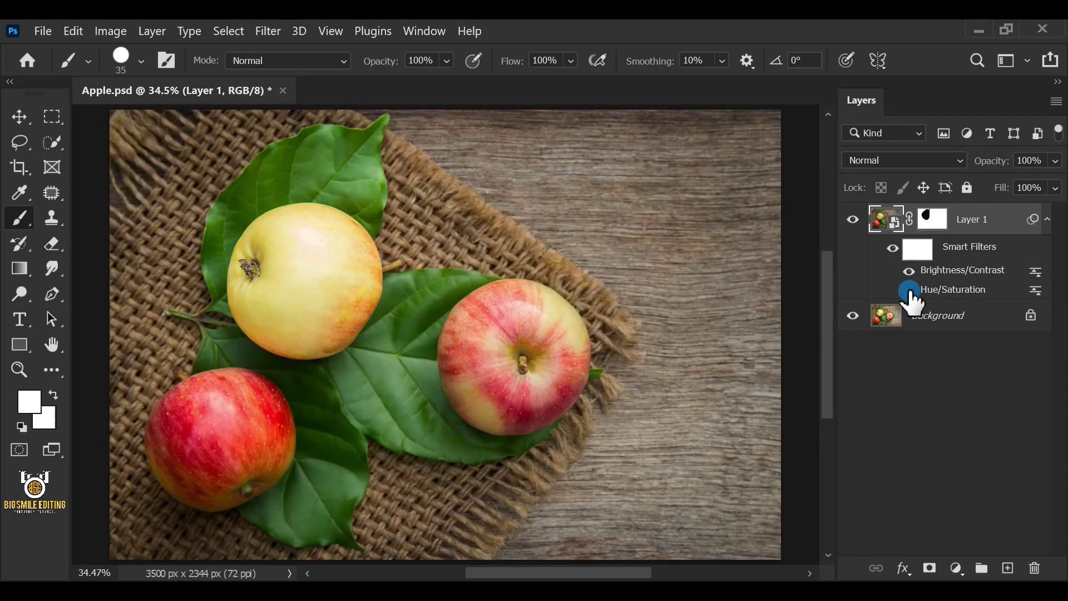
click(910, 291)
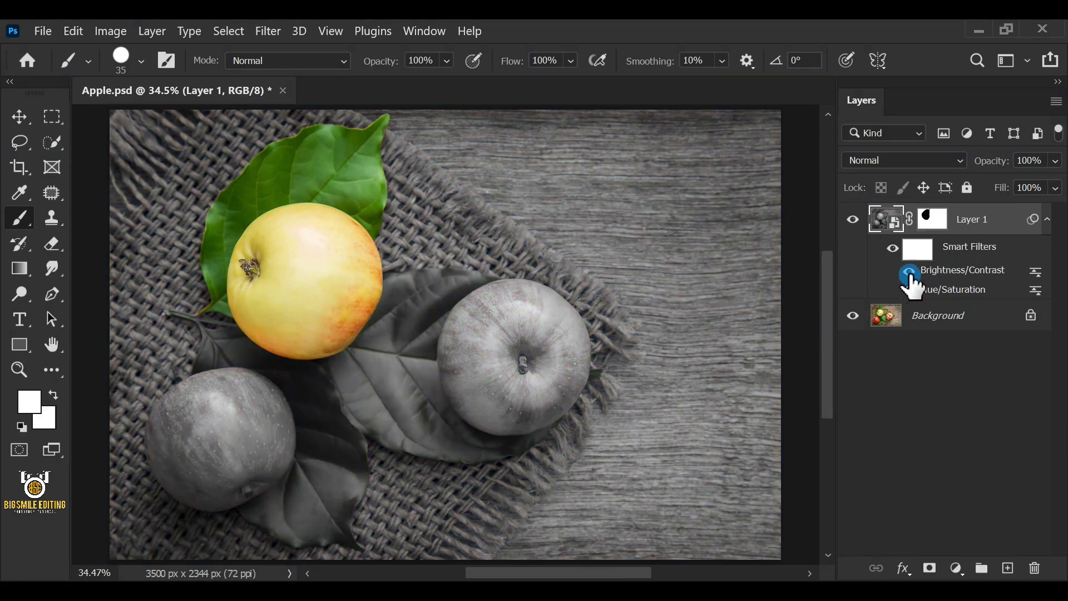
click(910, 272)
click(909, 272)
click(855, 221)
click(855, 221)
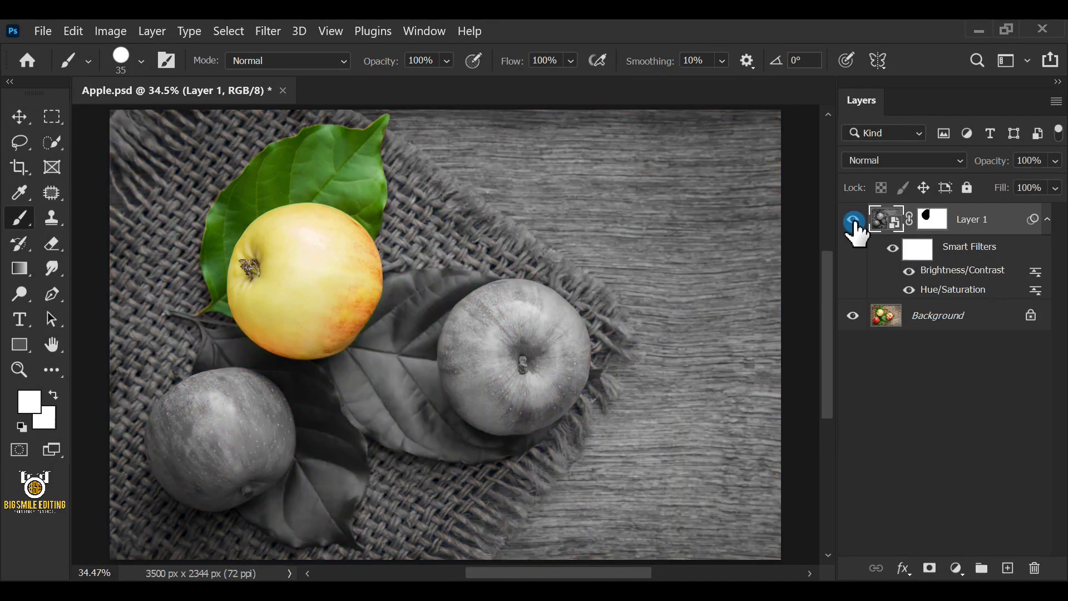